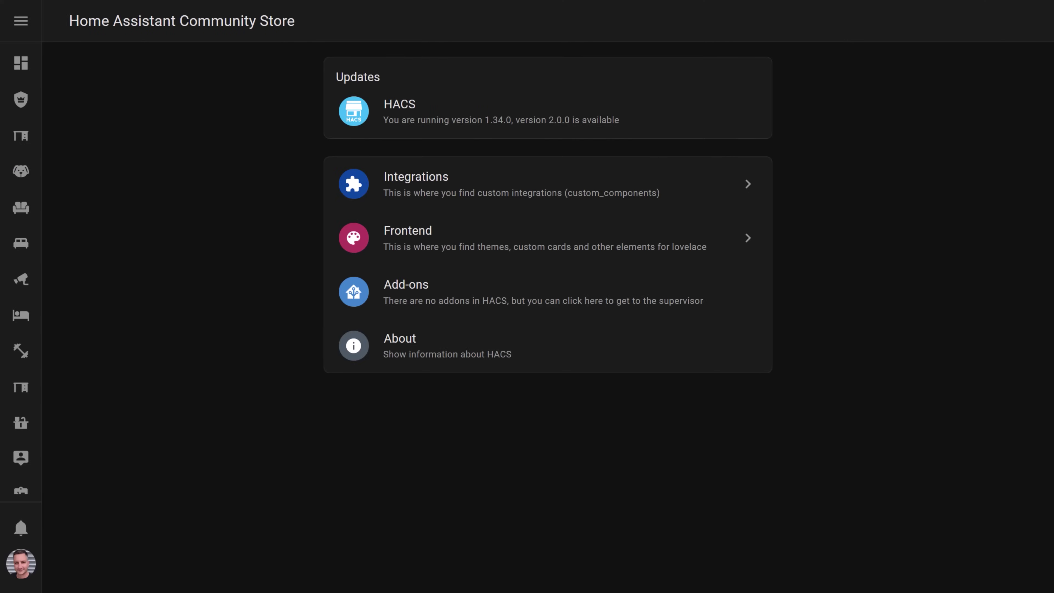
Step: Open the Integrations list from the HACS community store overview
{"action": "left_click", "coordinate": [515, 191]}
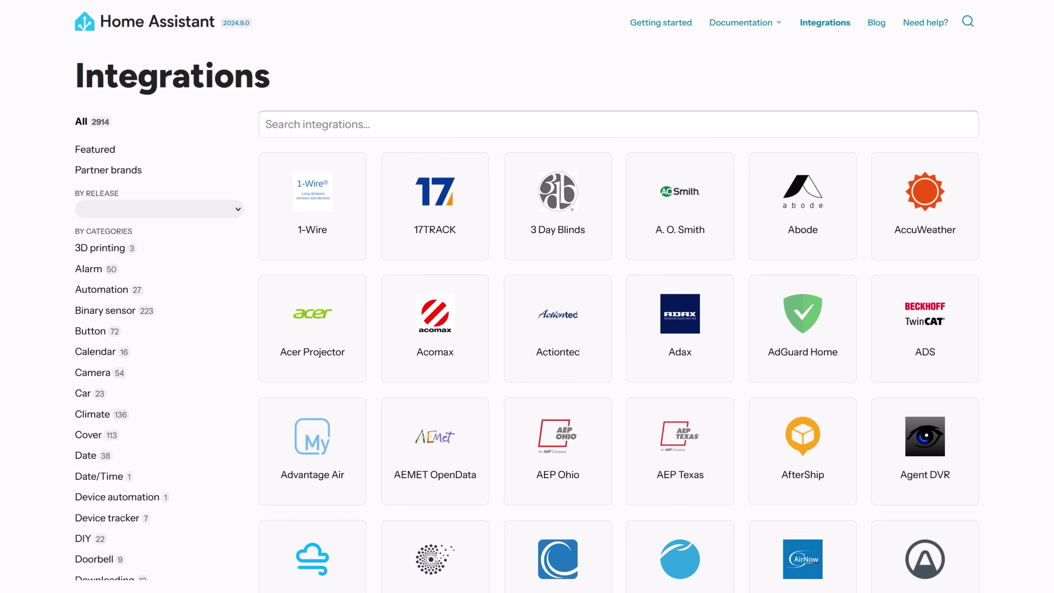
Step: Scroll through the integrations catalogue on home-assistant.io
{"action": "left_click_drag", "start_coordinate": [1051, 13], "coordinate": [1051, 382]}
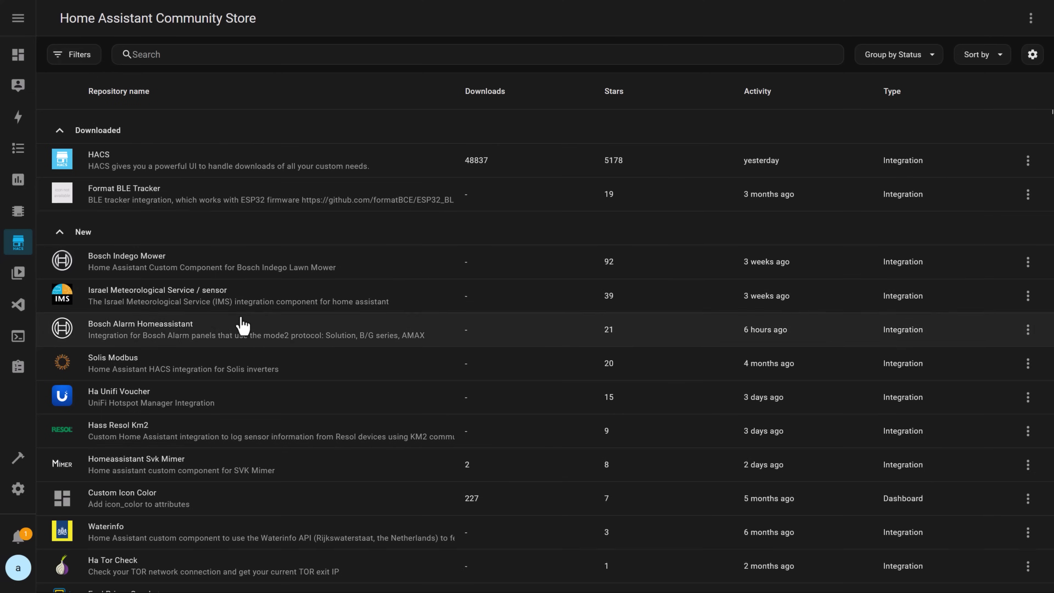
Step: Scroll down through the 'Available for download' repositories in HACS
{"action": "scroll", "coordinate": [241, 325], "scroll_direction": "down", "scroll_amount": 10}
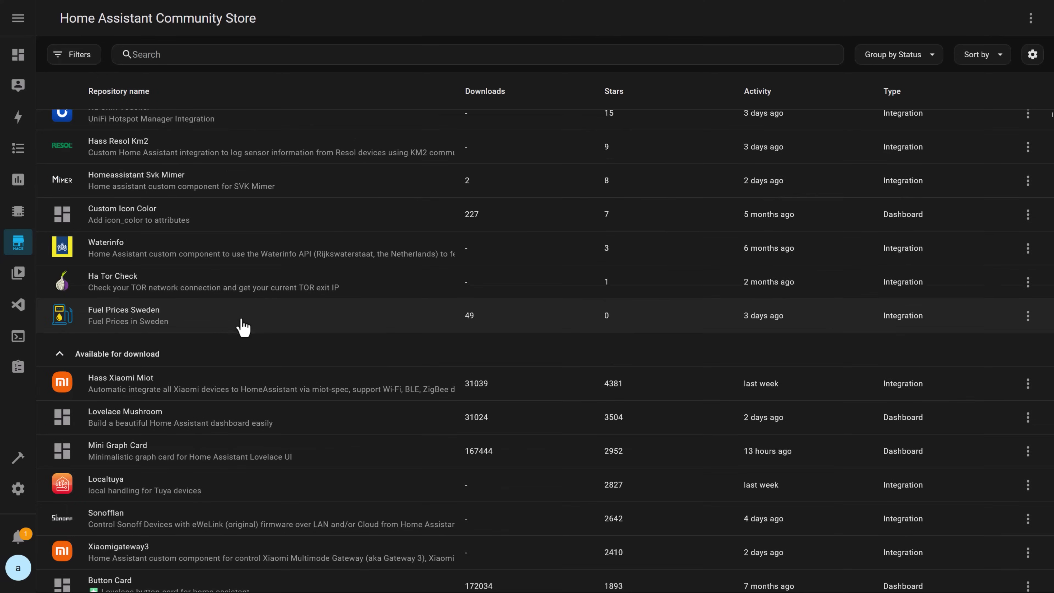
{"action": "scroll", "coordinate": [242, 326], "scroll_direction": "down", "scroll_amount": 20}
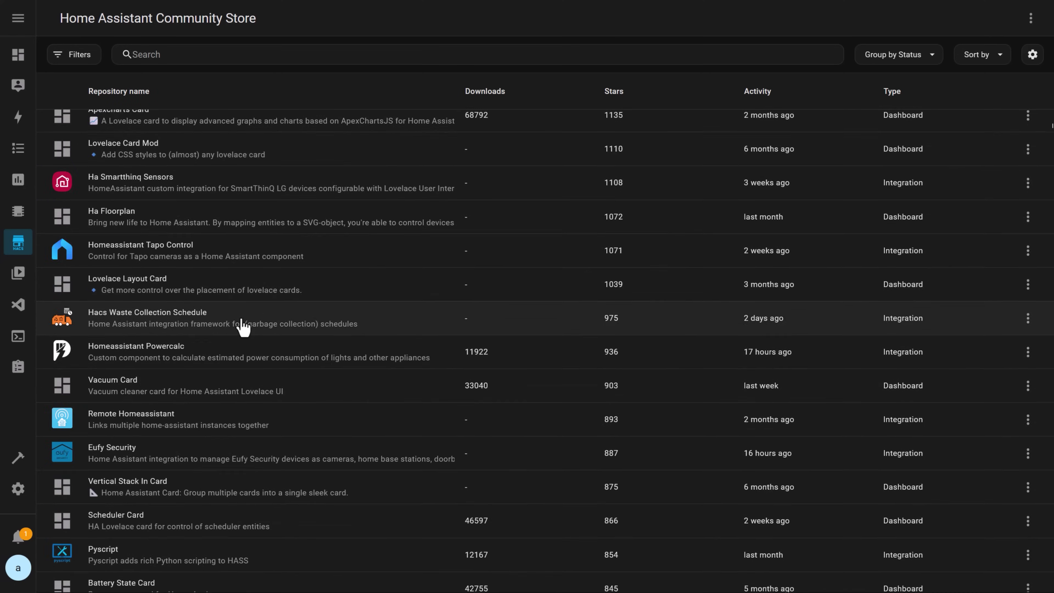
{"action": "scroll", "coordinate": [242, 326], "scroll_direction": "down", "scroll_amount": 20}
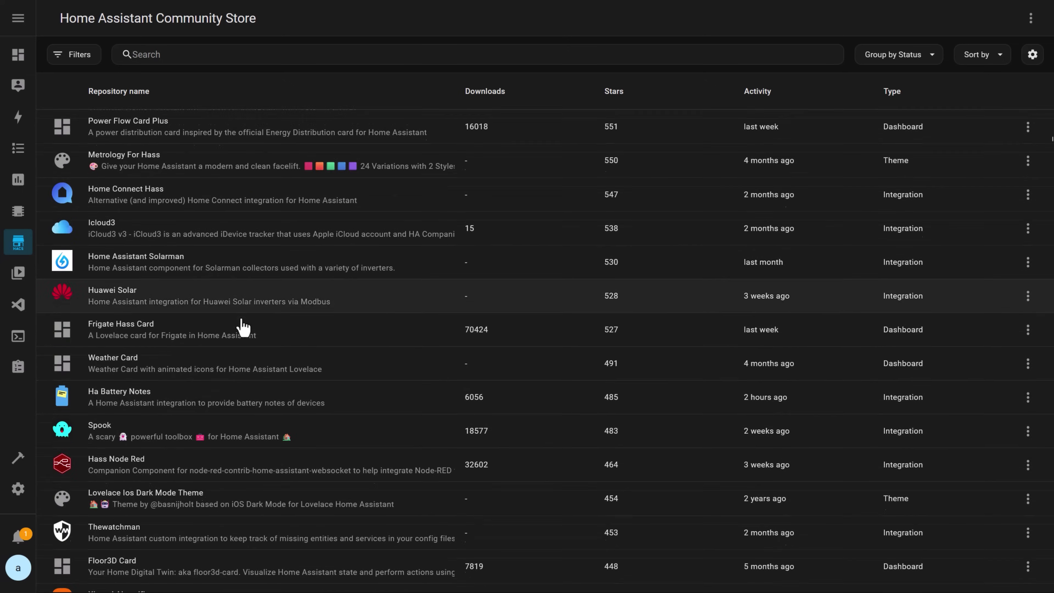
{"action": "scroll", "coordinate": [243, 325], "scroll_direction": "down", "scroll_amount": 20}
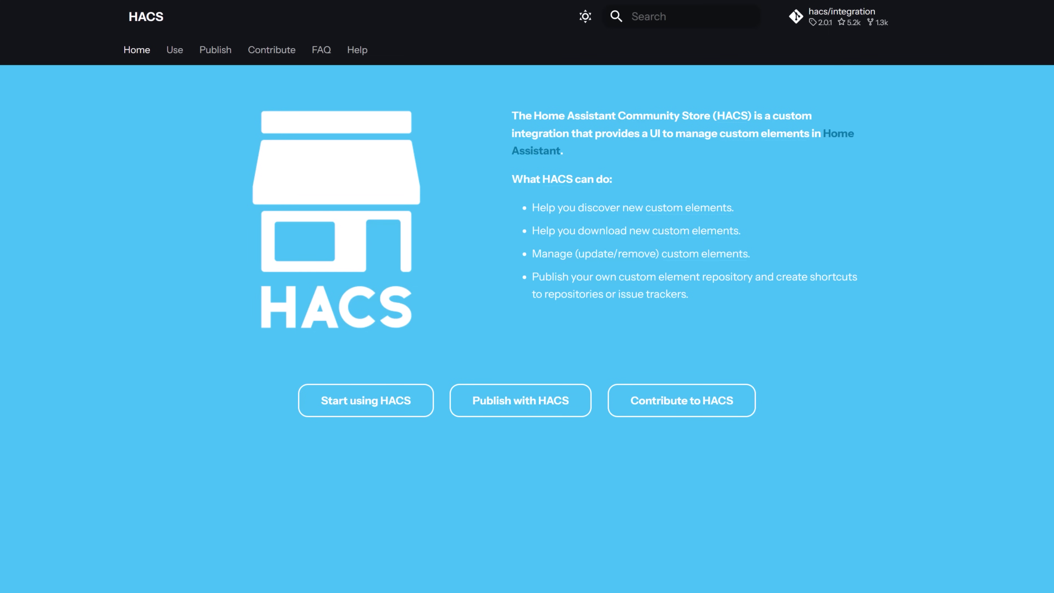
Step: Open the Downloading HACS docs and compare Container, Core and OS/Supervised download steps
{"action": "left_click", "coordinate": [361, 399]}
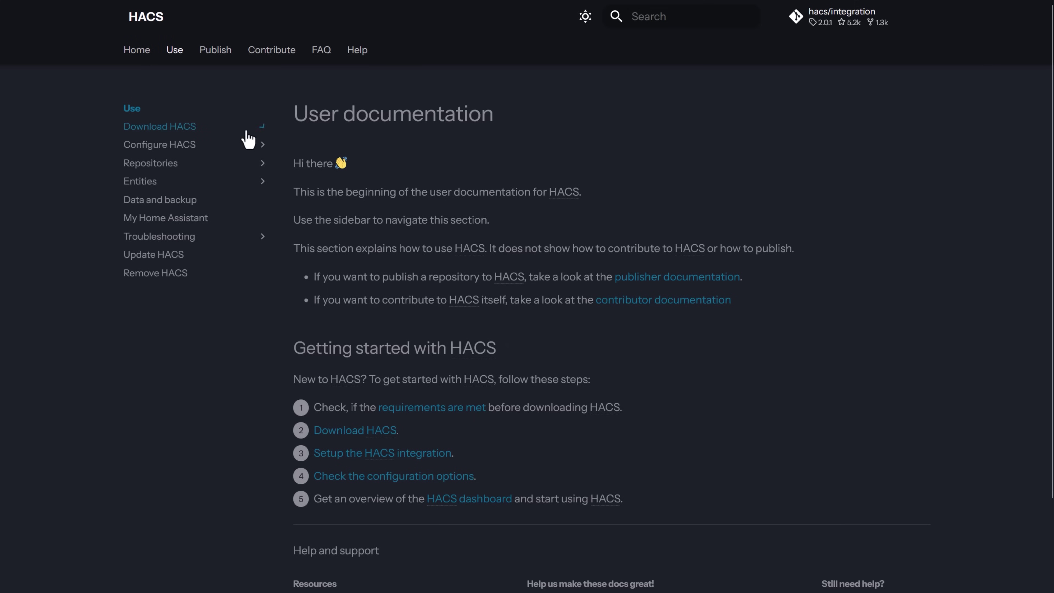
{"action": "left_click", "coordinate": [191, 163]}
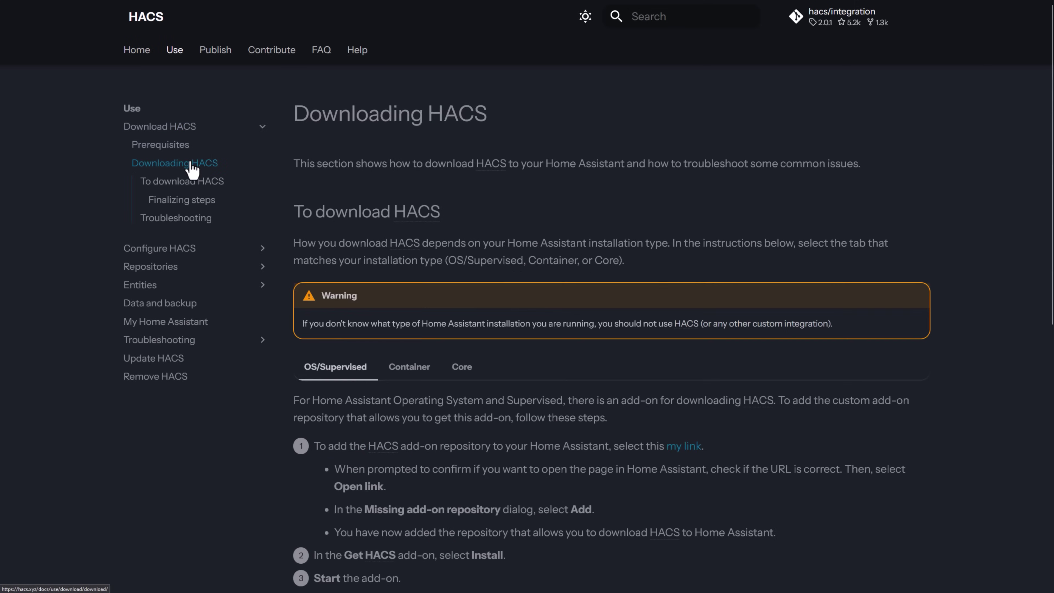
{"action": "scroll", "coordinate": [464, 356], "scroll_direction": "down", "scroll_amount": 5}
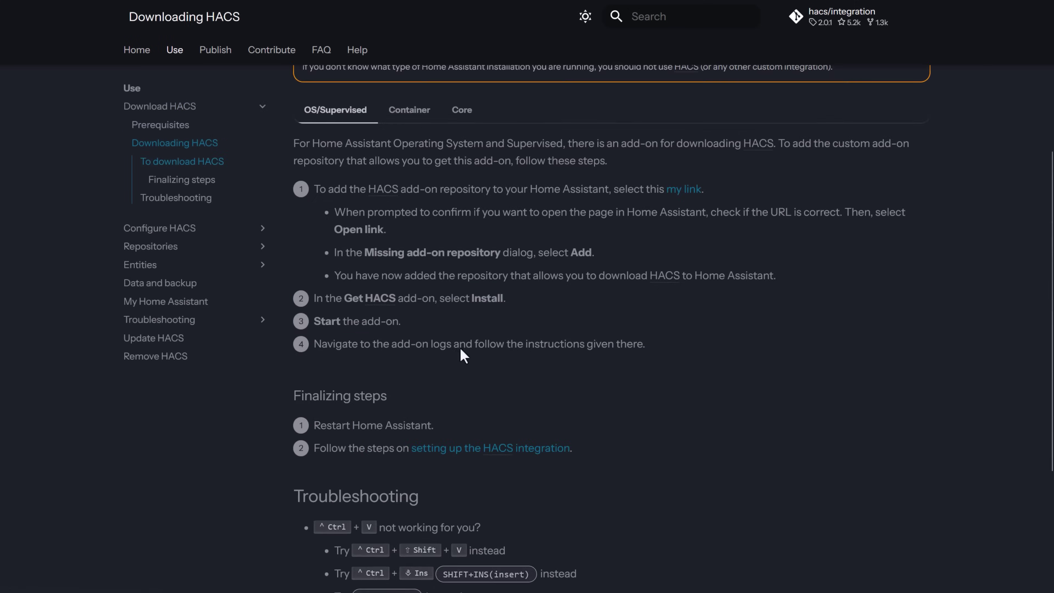
{"action": "left_click", "coordinate": [412, 114]}
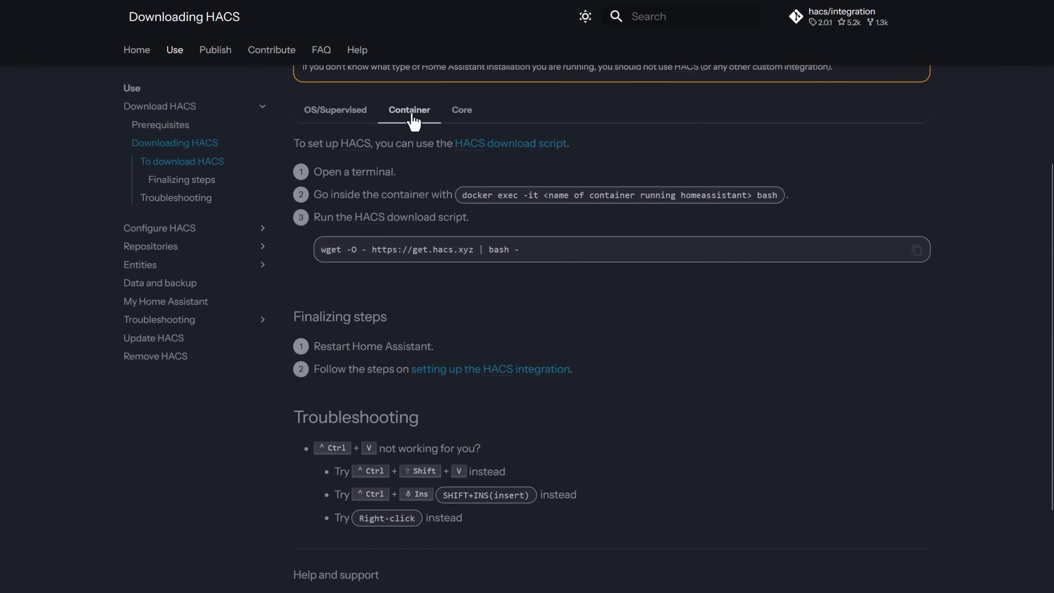
{"action": "left_click", "coordinate": [457, 116]}
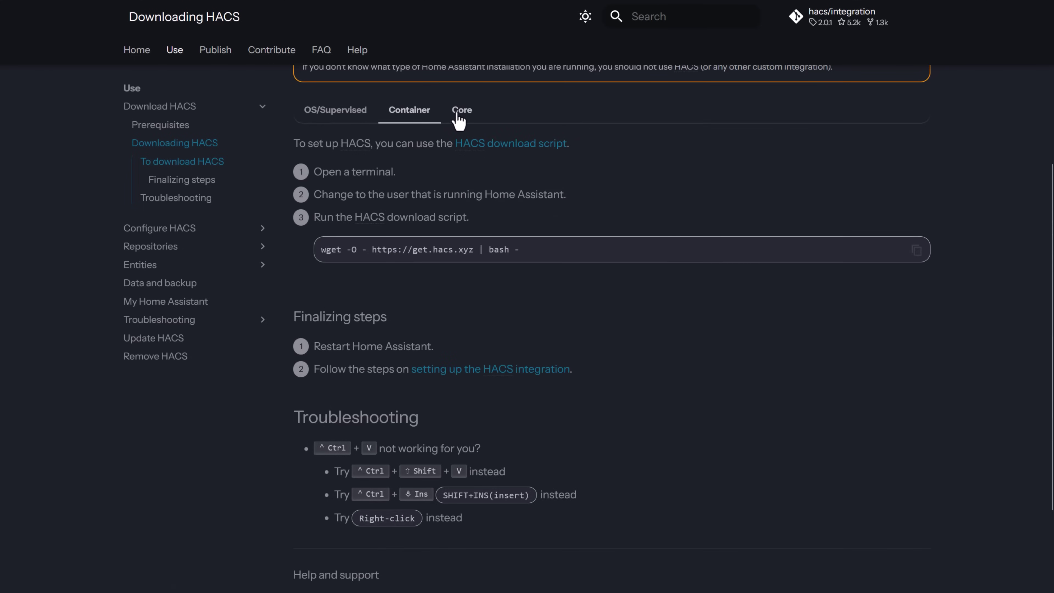
{"action": "left_click", "coordinate": [354, 121]}
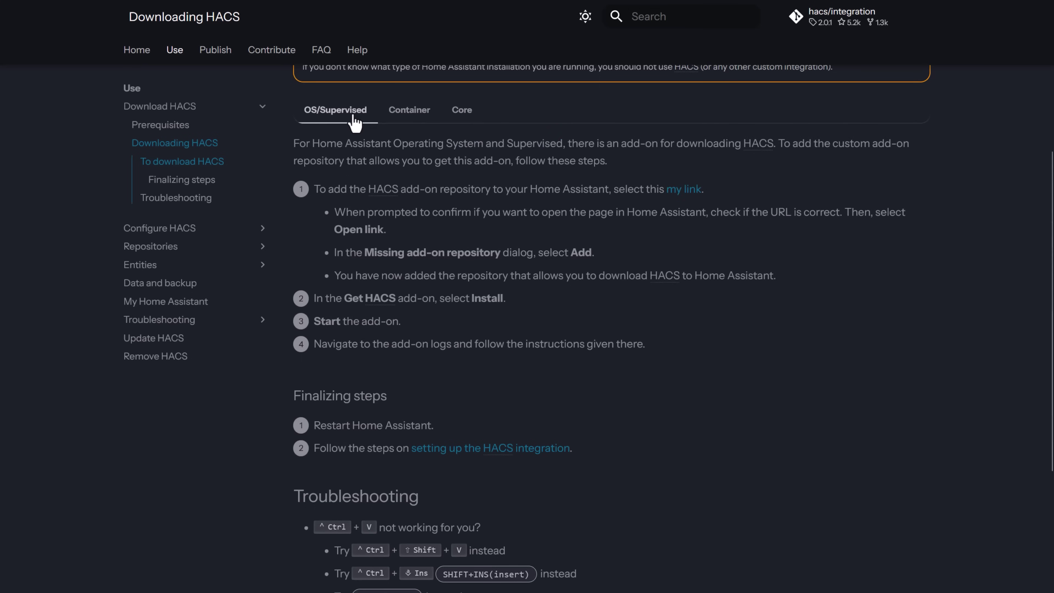
Step: Add the missing HACS add-on repository via 'my link' and install the Get HACS add-on
{"action": "left_click", "coordinate": [683, 190]}
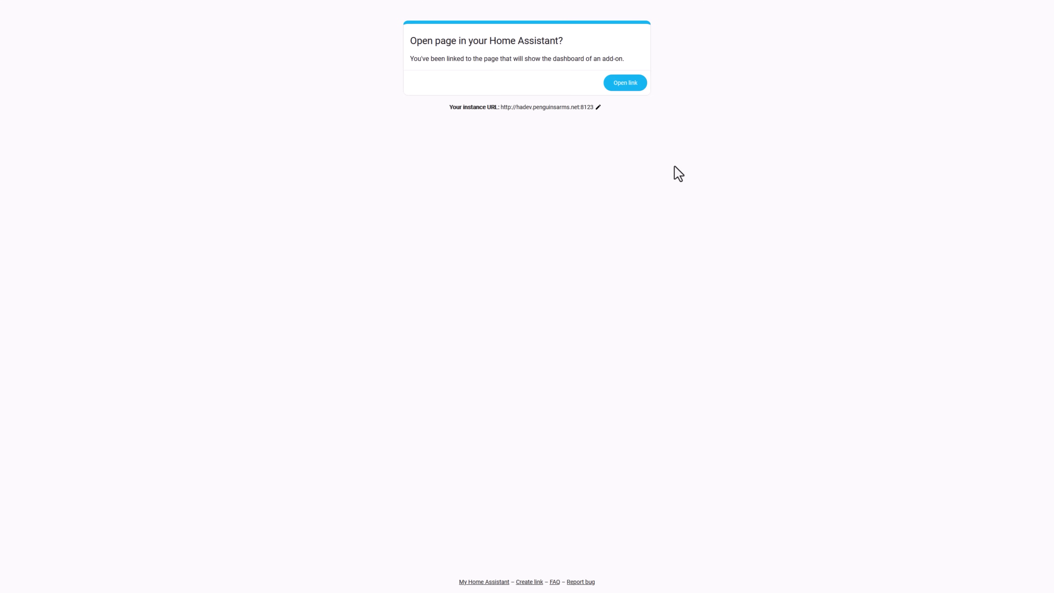
{"action": "left_click", "coordinate": [627, 83]}
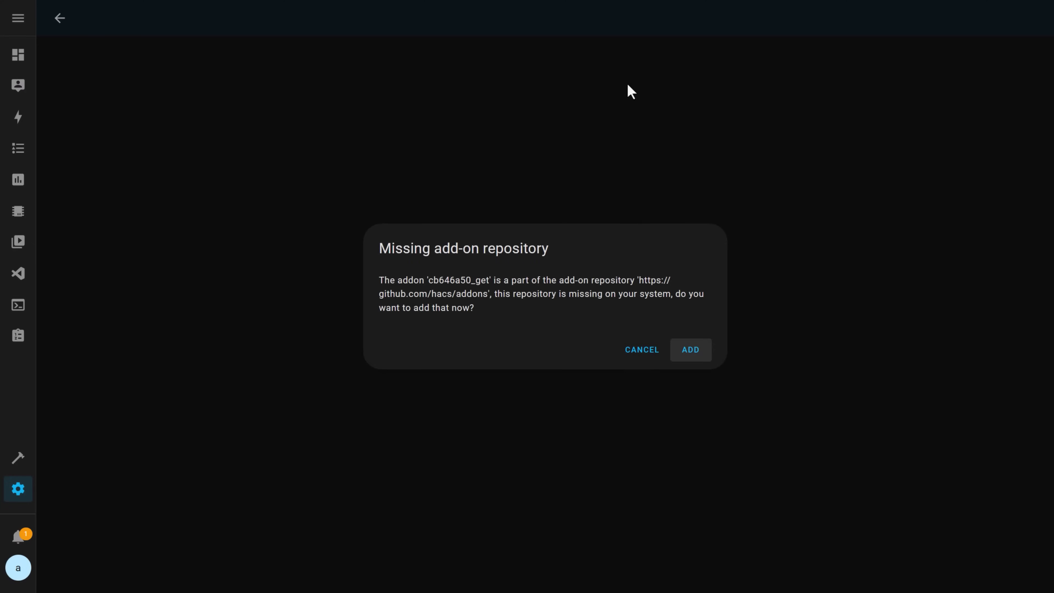
{"action": "left_click", "coordinate": [690, 364]}
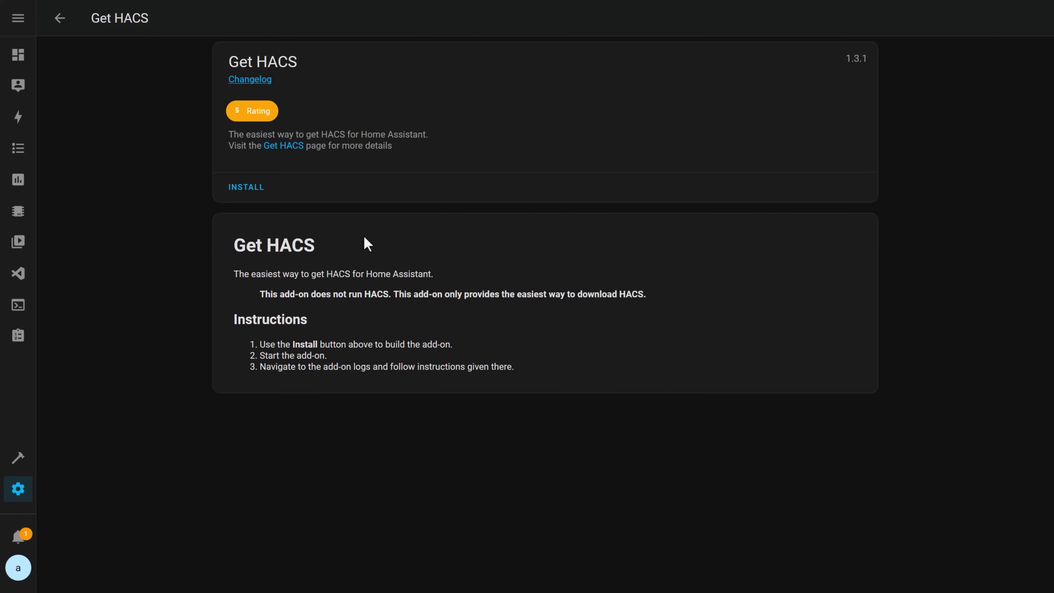
{"action": "left_click", "coordinate": [246, 189]}
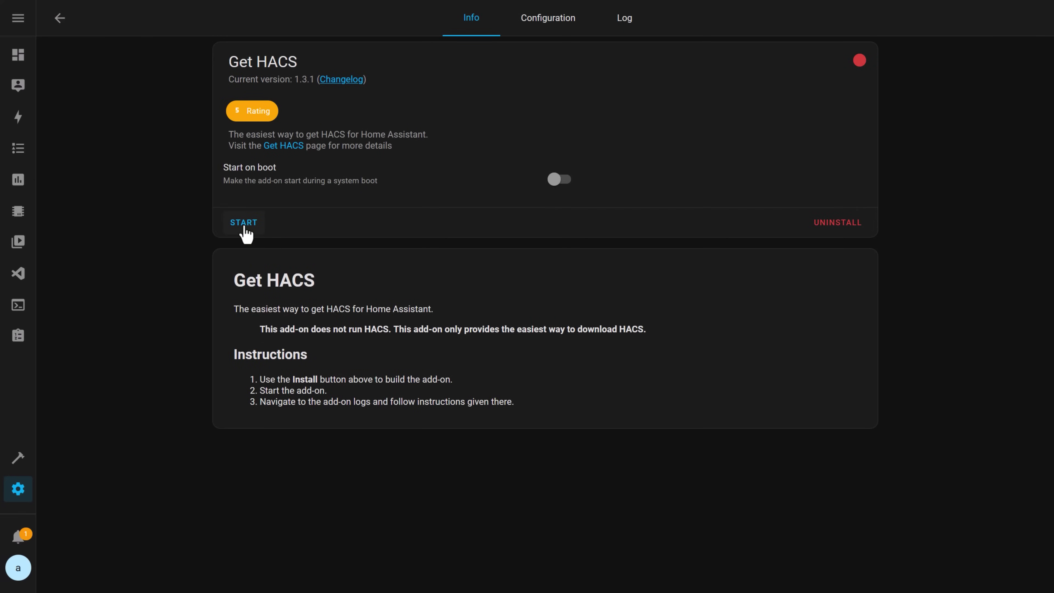
Step: Search Devices & Services for 'hacs' and start adding a new integration
{"action": "left_click", "coordinate": [19, 489]}
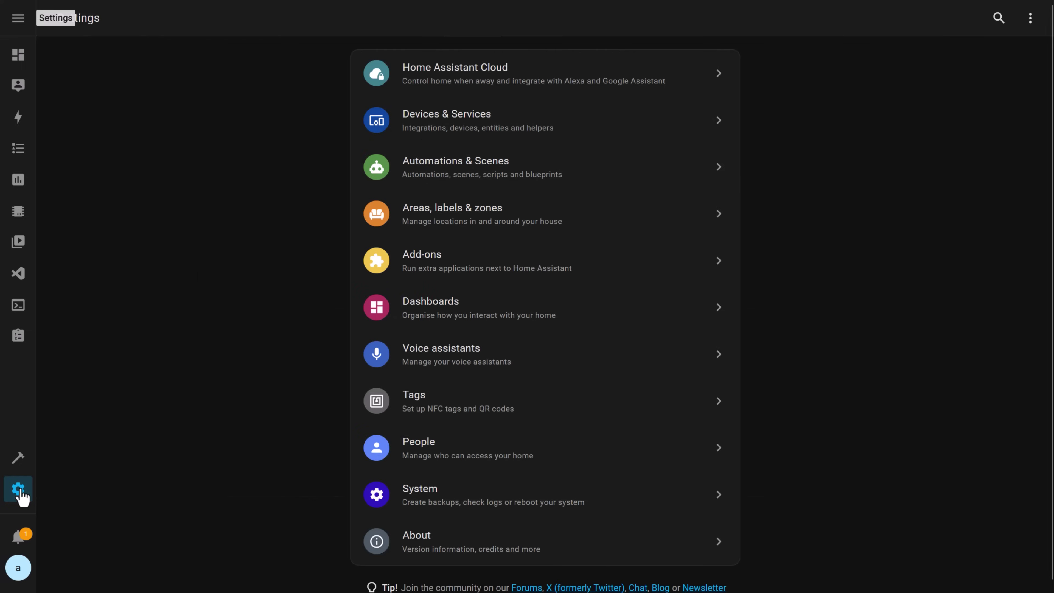
{"action": "left_click", "coordinate": [425, 141]}
{"action": "left_click", "coordinate": [399, 50]}
{"action": "type", "text": "hacs"}
{"action": "left_click", "coordinate": [577, 144]}
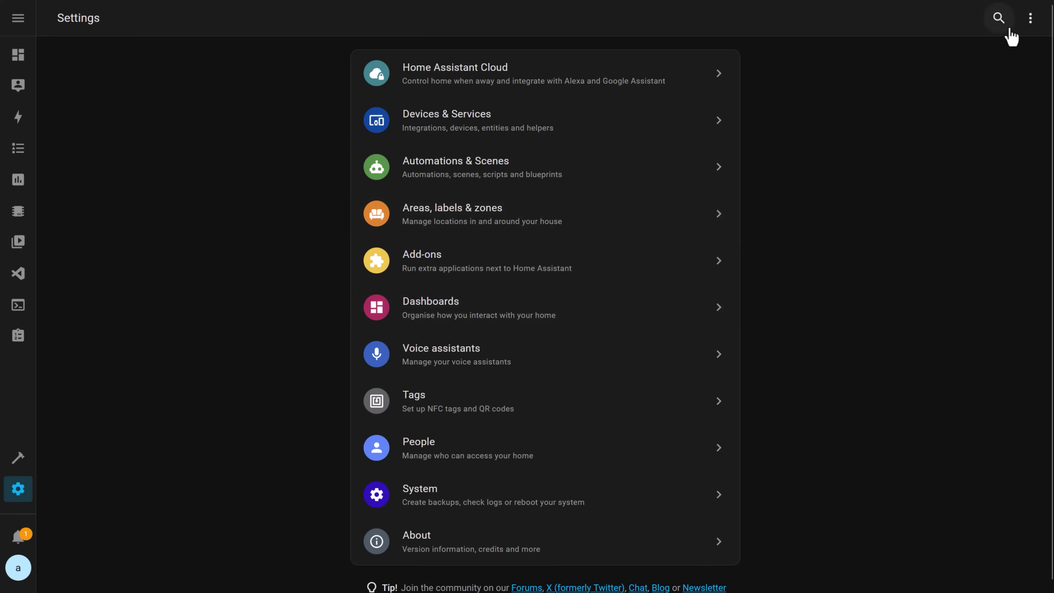
Step: Restart Home Assistant from the Settings menu and confirm
{"action": "left_click", "coordinate": [1031, 20]}
{"action": "left_click", "coordinate": [1006, 86]}
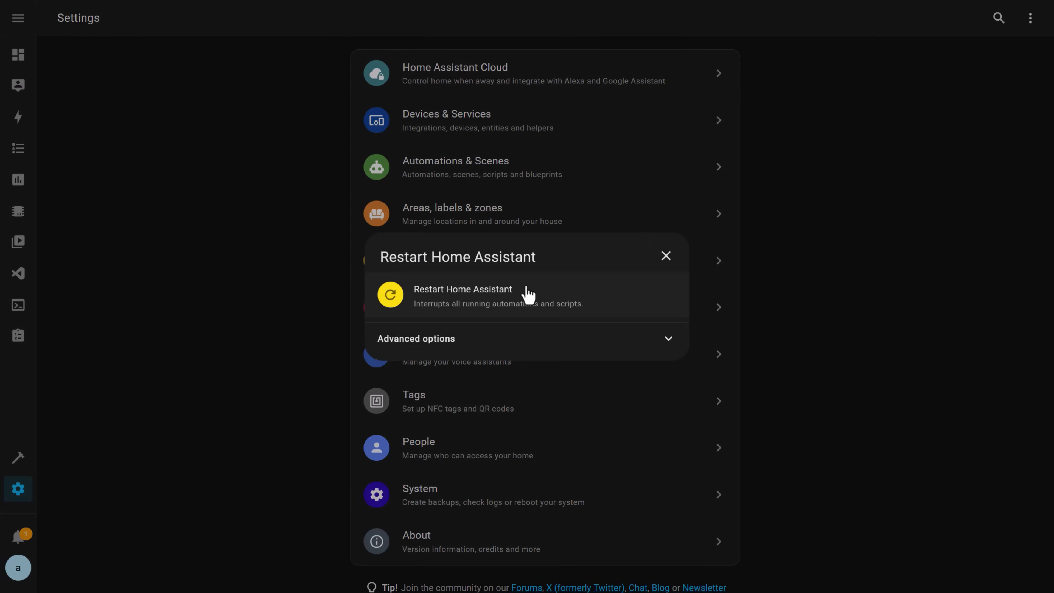
{"action": "left_click", "coordinate": [527, 296]}
{"action": "left_click", "coordinate": [618, 335]}
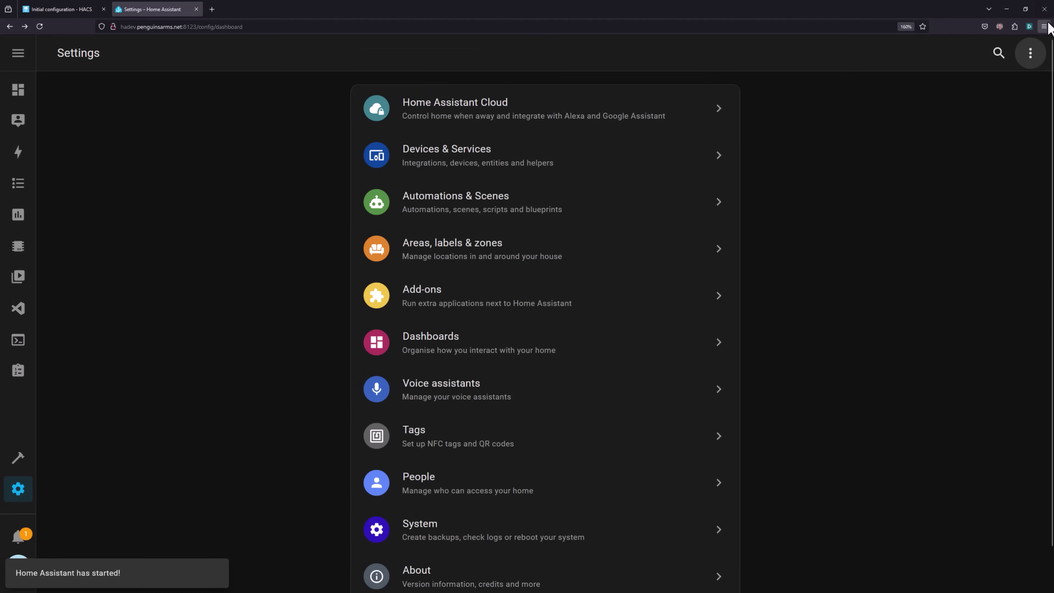
Step: Clear Firefox's 191 MB of temporary cached files using the 'cache' settings search
{"action": "left_click", "coordinate": [1043, 27]}
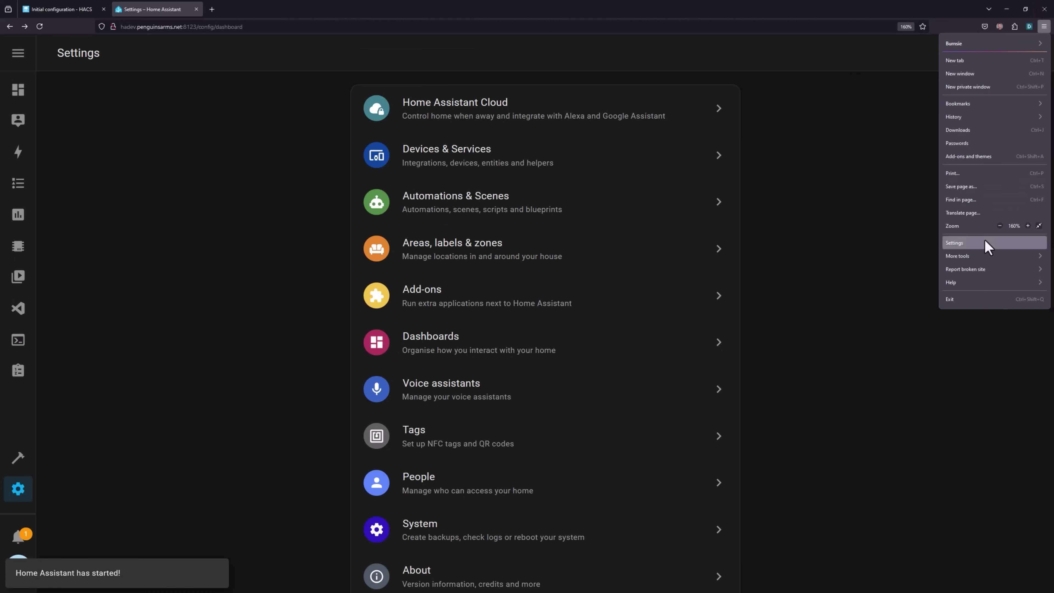
{"action": "left_click", "coordinate": [954, 242]}
{"action": "type", "text": "cache"}
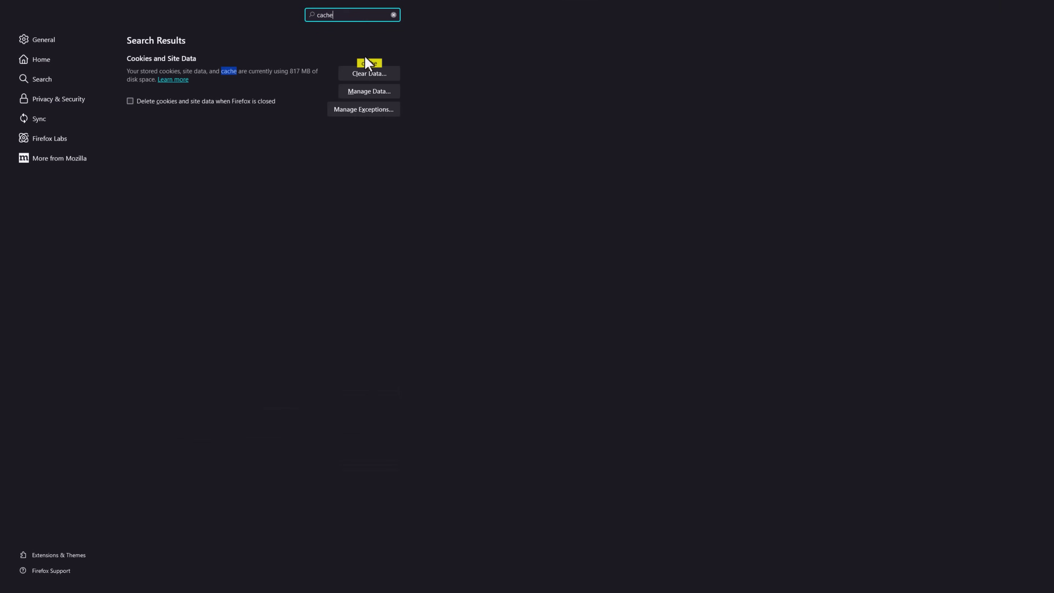
{"action": "left_click", "coordinate": [368, 73]}
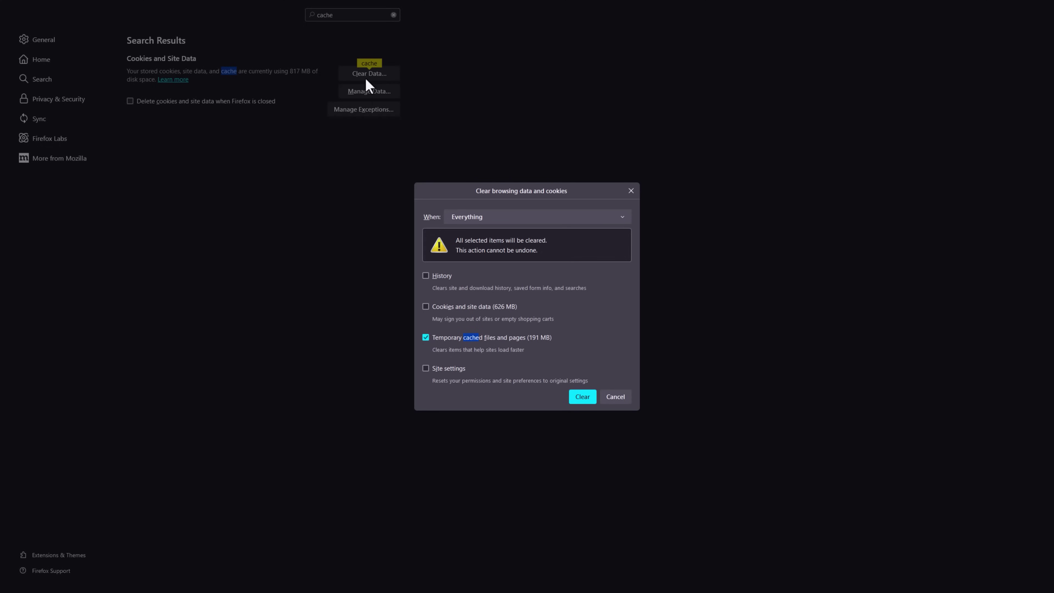
{"action": "left_click", "coordinate": [582, 397]}
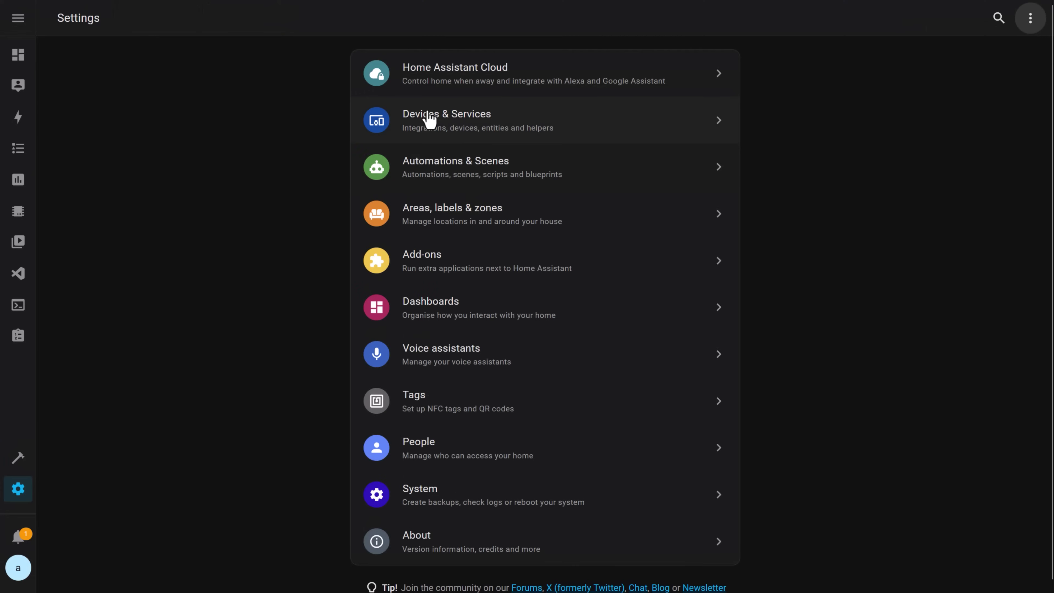
Step: Search integrations for 'hac', add a new integration and choose HACS
{"action": "left_click", "coordinate": [428, 121]}
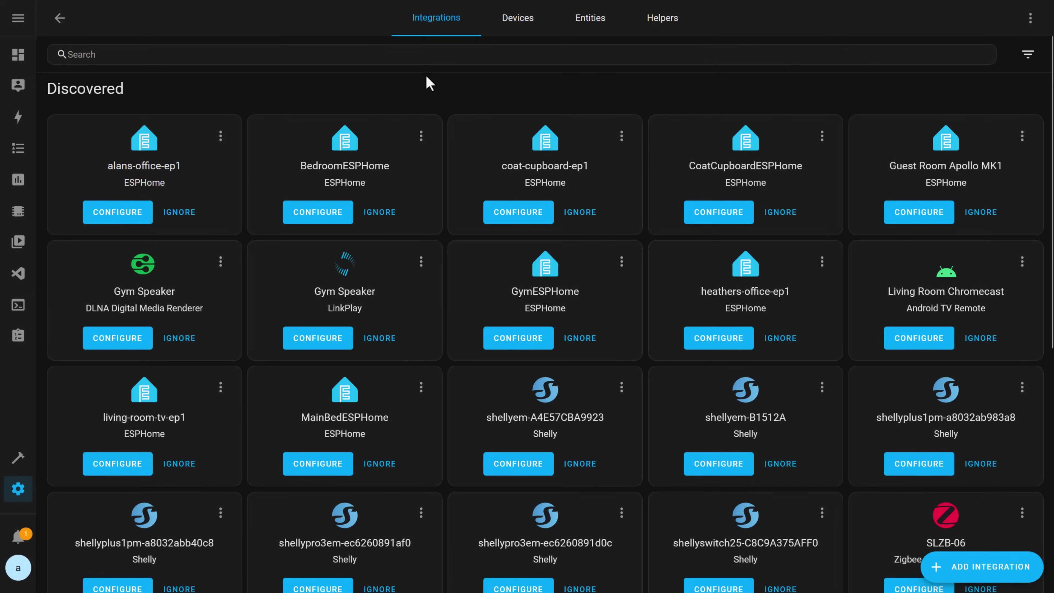
{"action": "left_click", "coordinate": [424, 61]}
{"action": "type", "text": "hacs"}
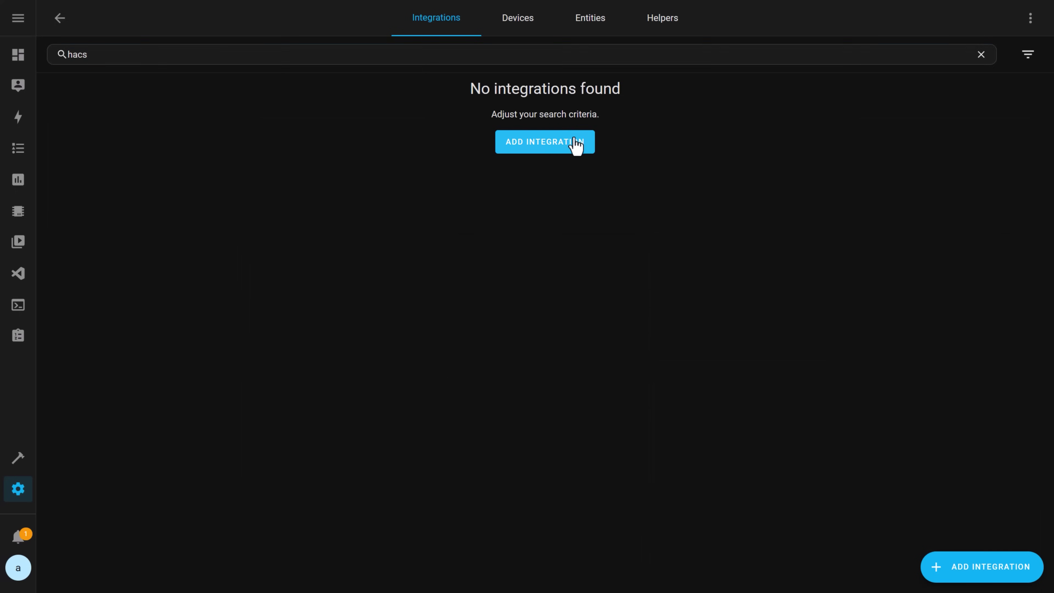
{"action": "left_click", "coordinate": [574, 141]}
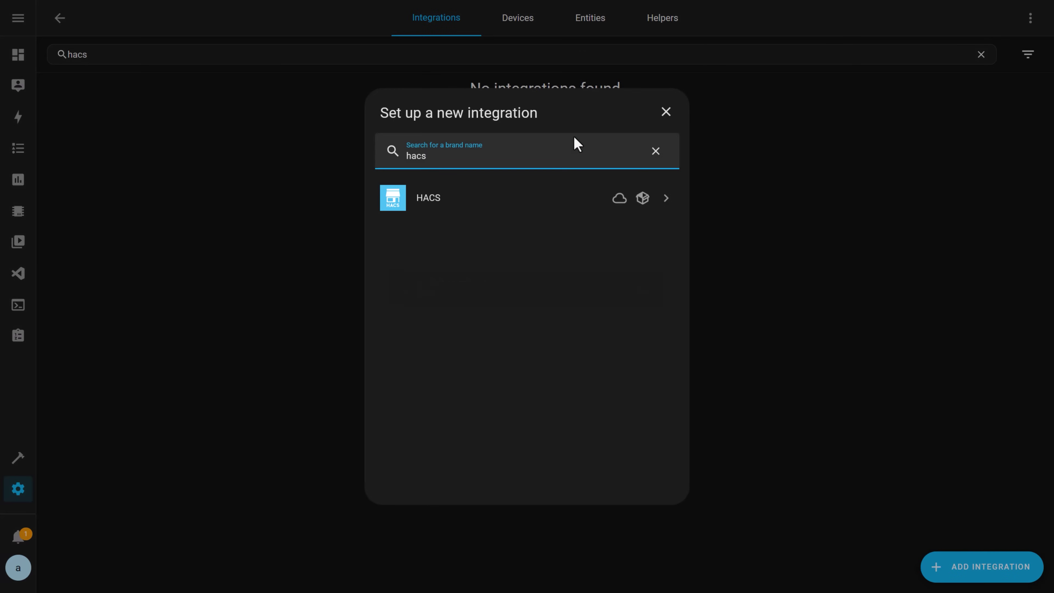
{"action": "left_click", "coordinate": [666, 203]}
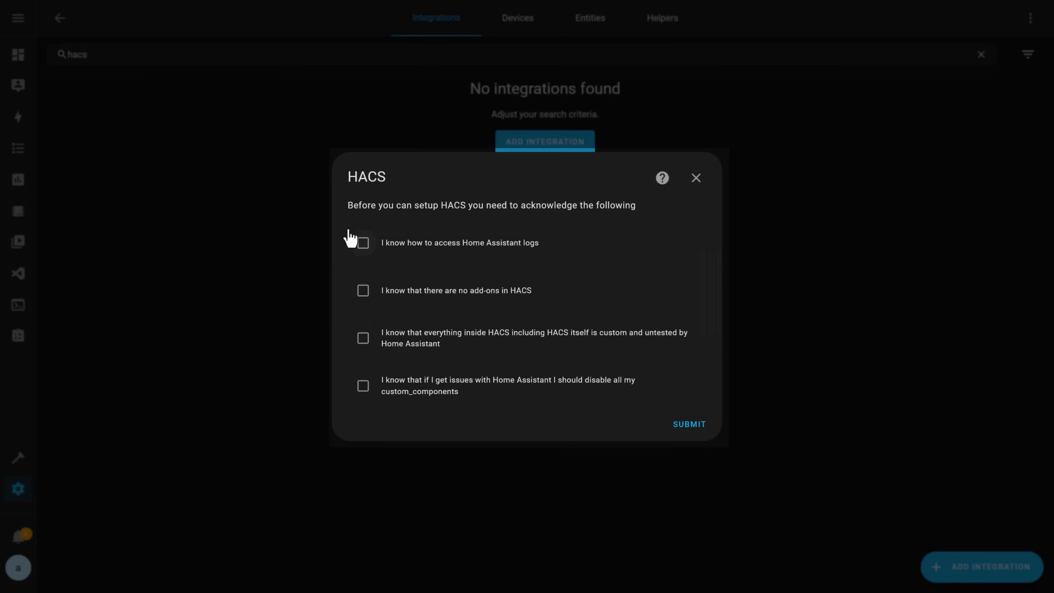
Step: Tick all four HACS setup acknowledgements, from log access to disabling custom_components
{"action": "left_click", "coordinate": [361, 243]}
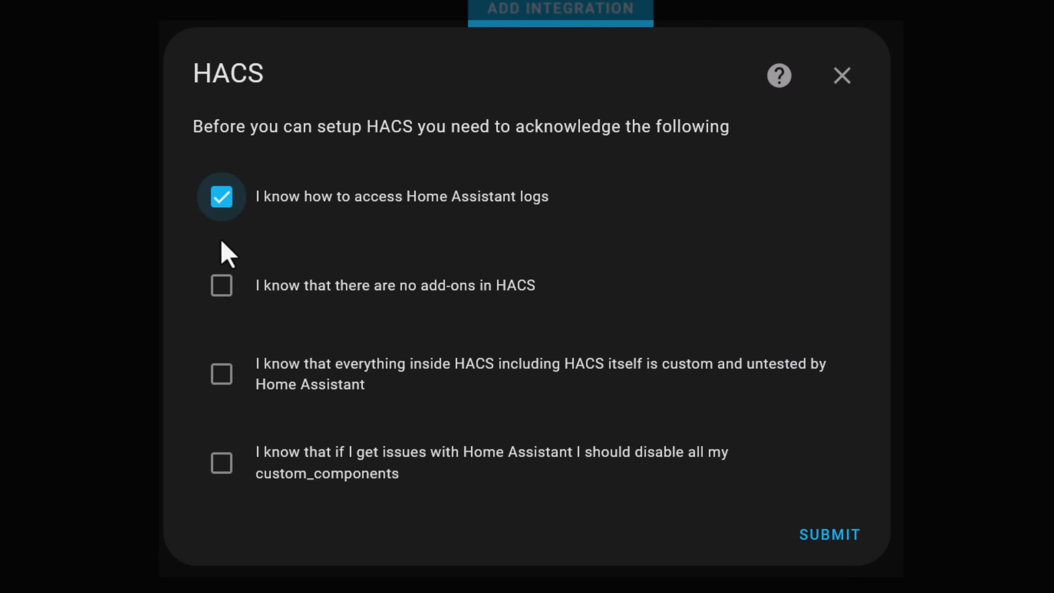
{"action": "left_click", "coordinate": [220, 284]}
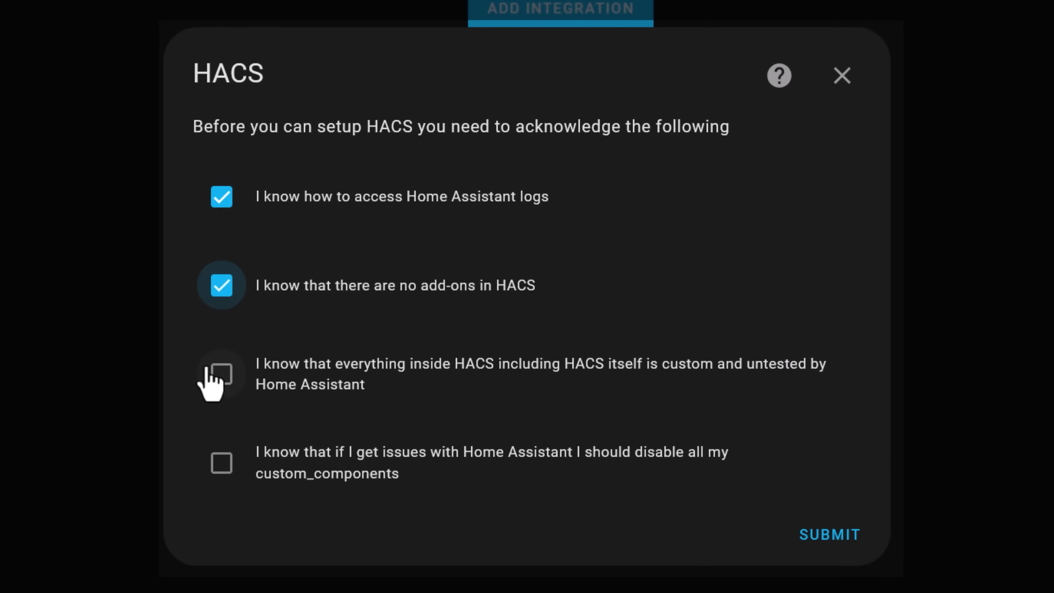
{"action": "left_click", "coordinate": [212, 372]}
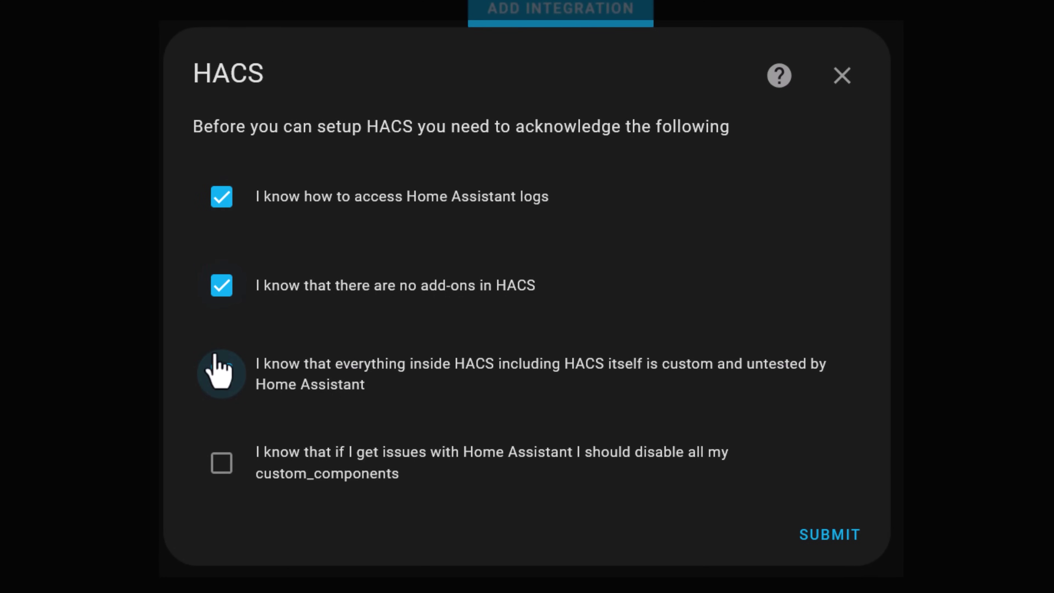
{"action": "left_click", "coordinate": [221, 463]}
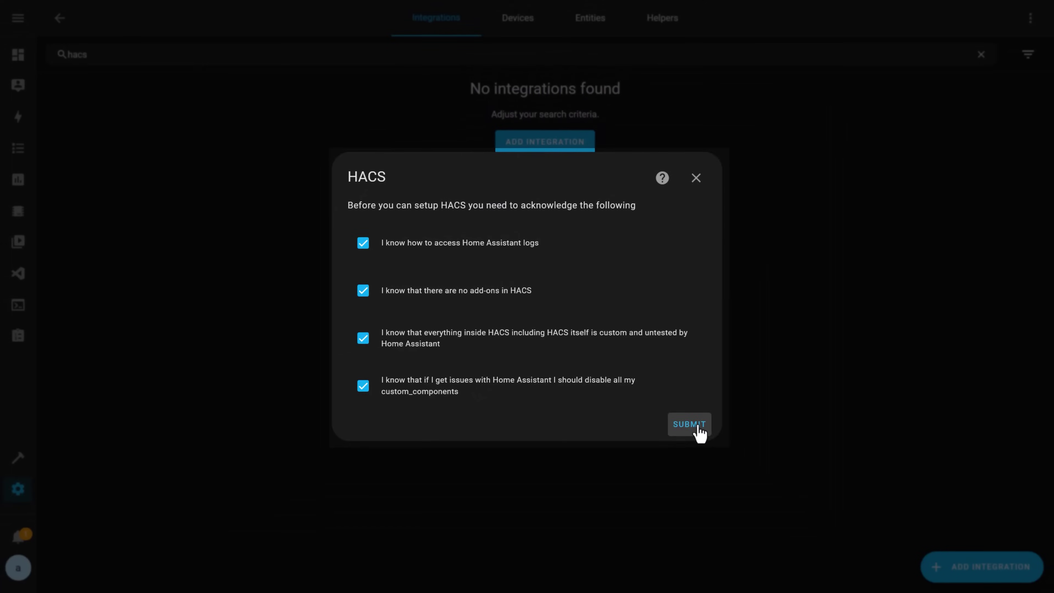
Step: Submit HACS setup, enter the activation key at github.com/login/device, and authorize hacs
{"action": "left_click", "coordinate": [699, 428]}
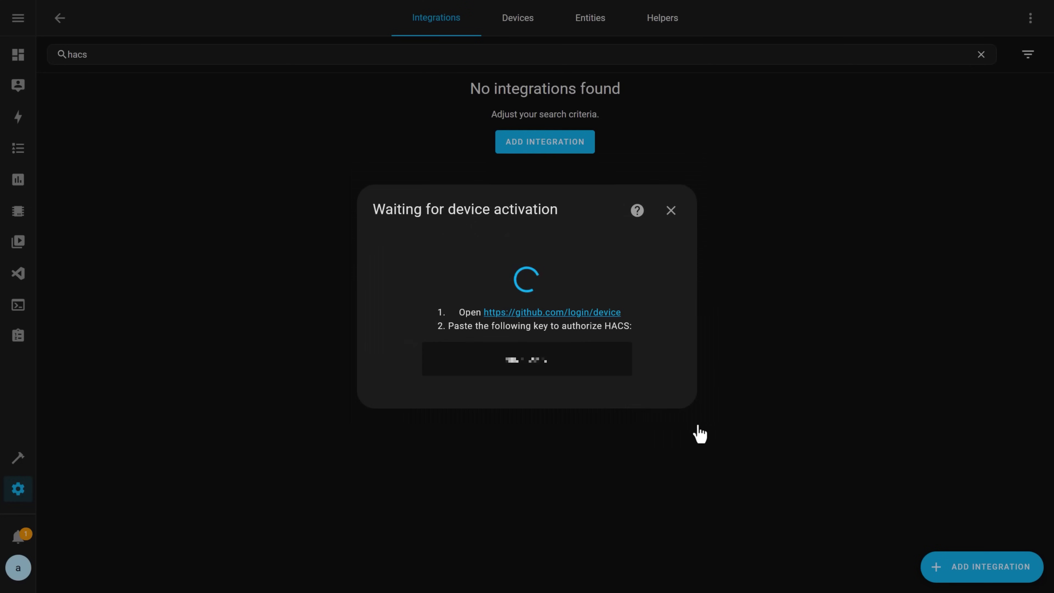
{"action": "double_click", "coordinate": [537, 359]}
{"action": "left_click", "coordinate": [536, 314]}
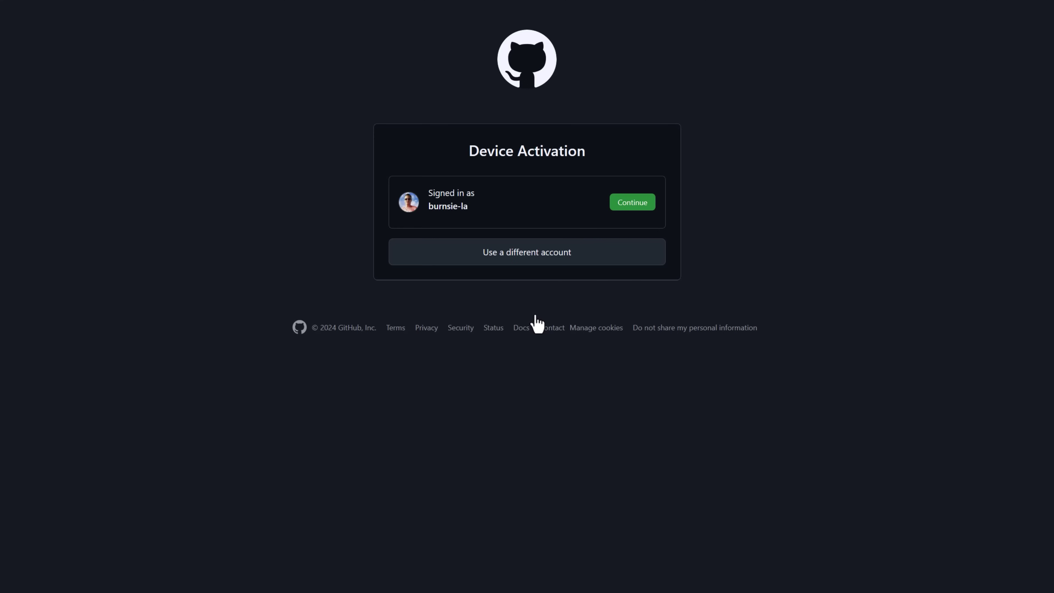
{"action": "left_click", "coordinate": [630, 206]}
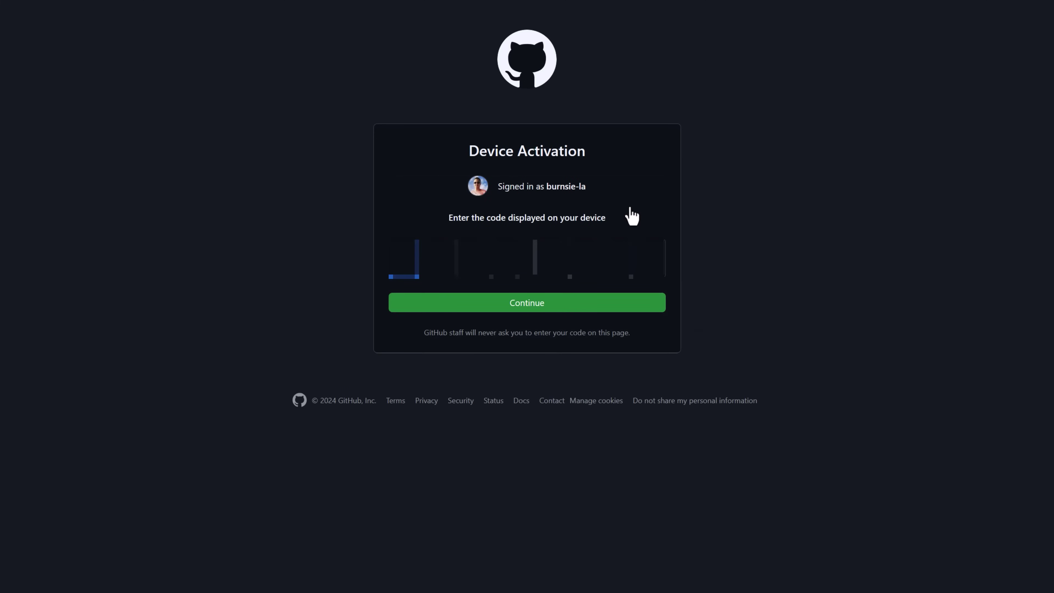
{"action": "key", "text": "ctrl+v"}
{"action": "left_click", "coordinate": [558, 303]}
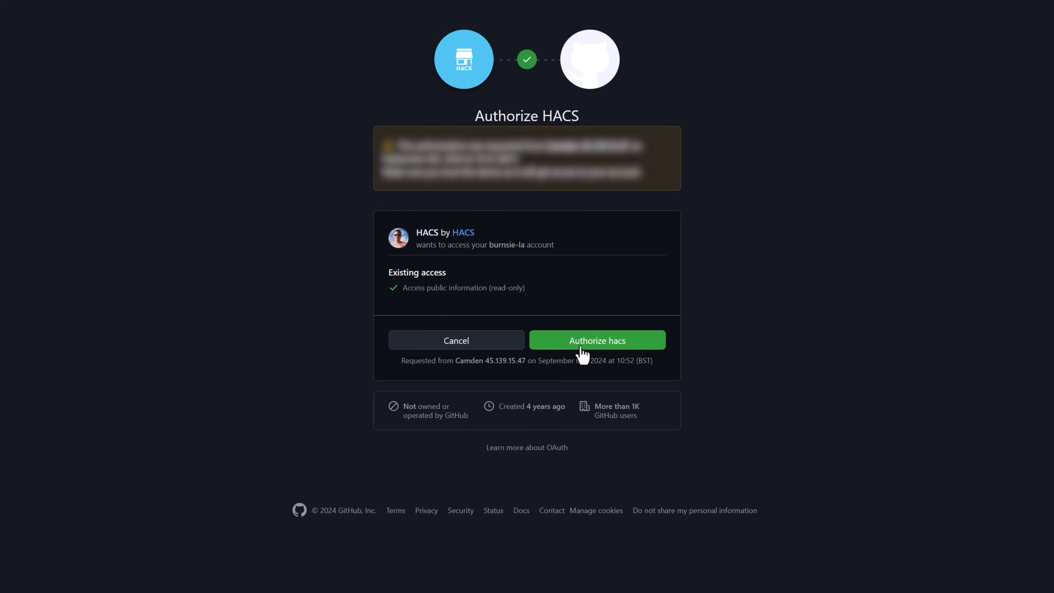
{"action": "left_click", "coordinate": [581, 348]}
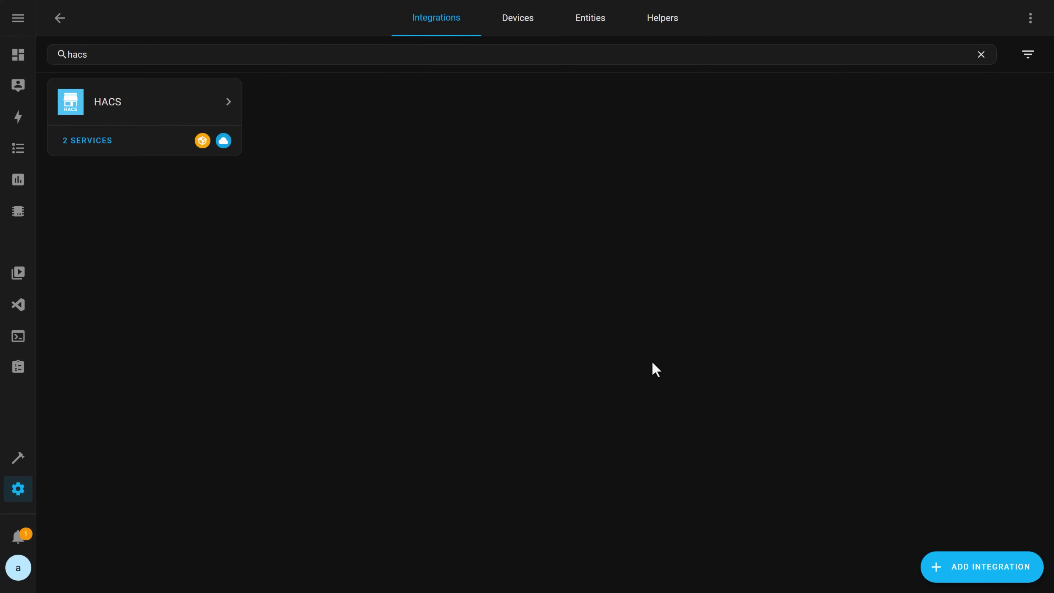
Step: Reload the Home Assistant page so the HACS integration loads
{"action": "right_click", "coordinate": [351, 196]}
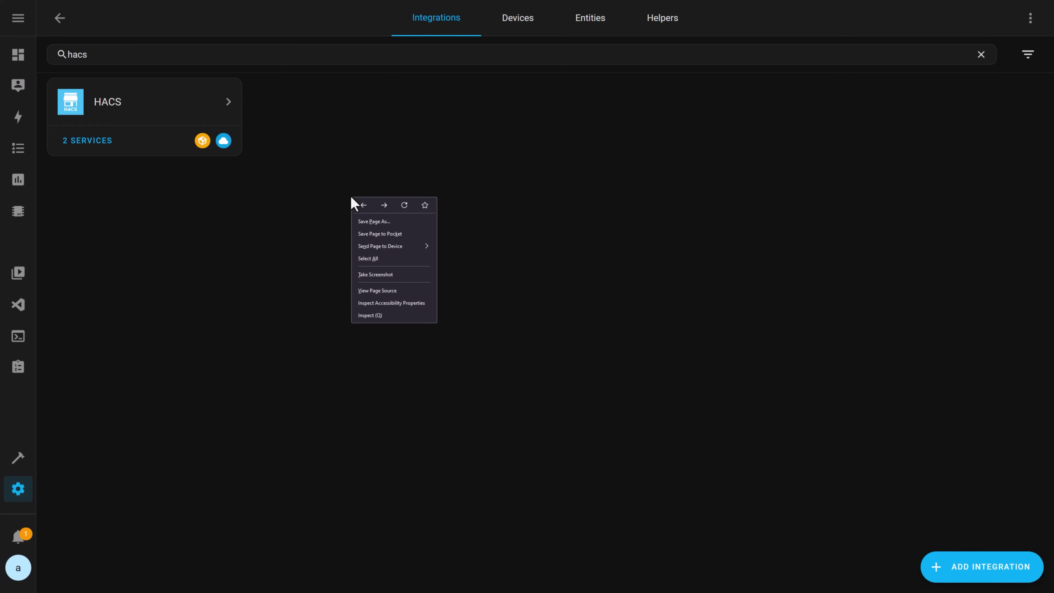
{"action": "left_click", "coordinate": [407, 207]}
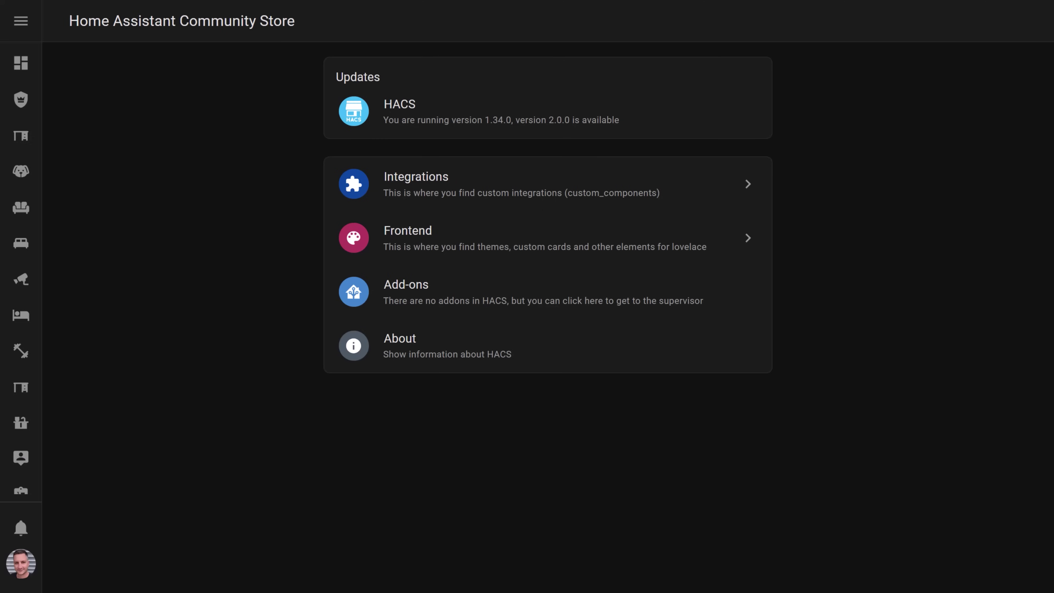
{"action": "left_click", "coordinate": [588, 132]}
Step: Browse the HACS integration repository cards and bring up the HACS 2.0.0 release notes from its menu
{"action": "left_click", "coordinate": [515, 192]}
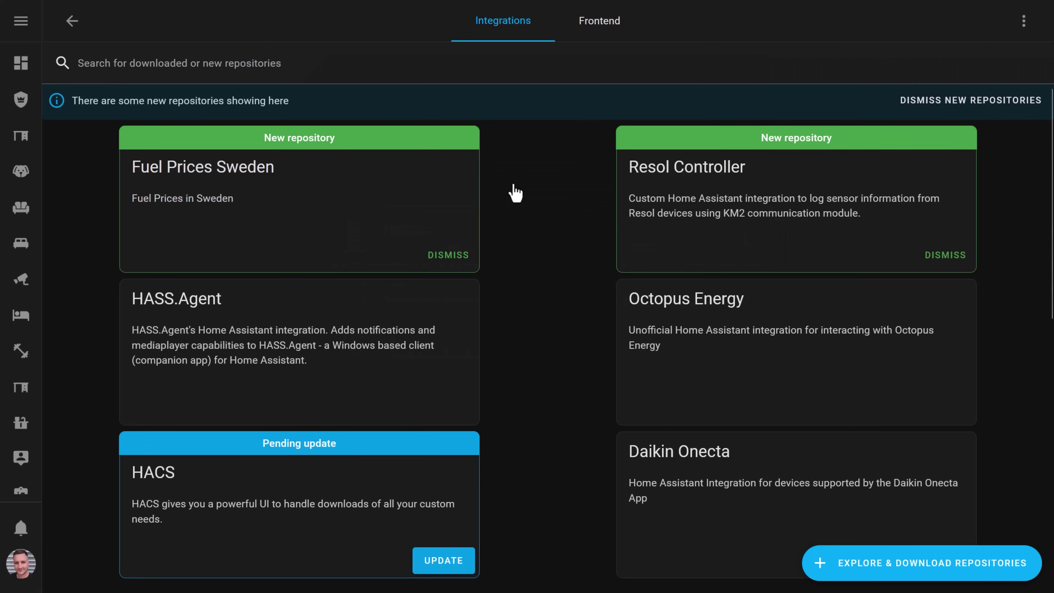
{"action": "scroll", "coordinate": [532, 454], "scroll_direction": "down", "scroll_amount": 8}
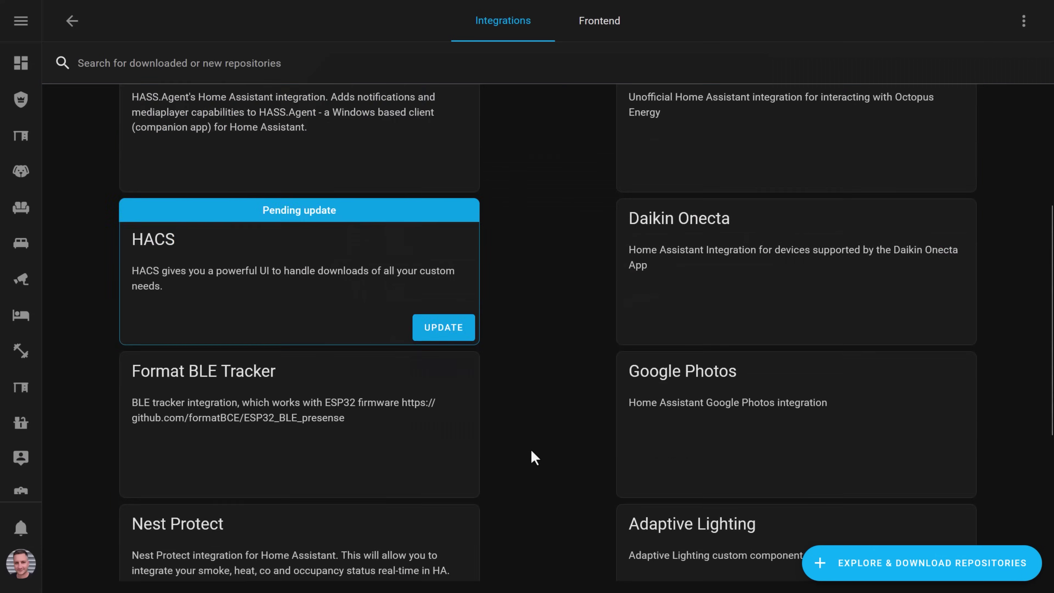
{"action": "scroll", "coordinate": [530, 448], "scroll_direction": "up", "scroll_amount": 10}
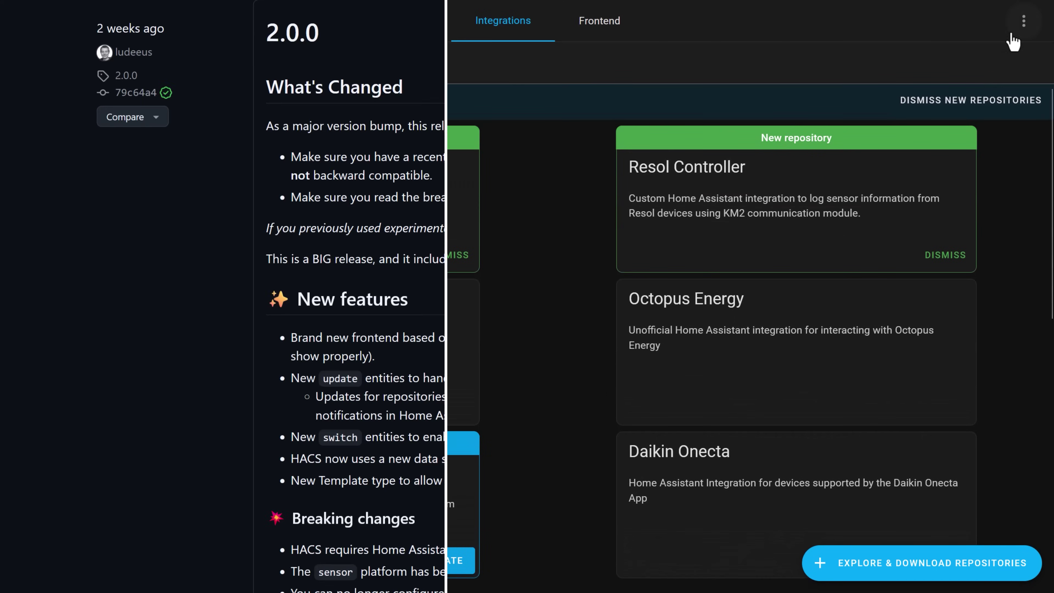
{"action": "left_click", "coordinate": [1022, 21]}
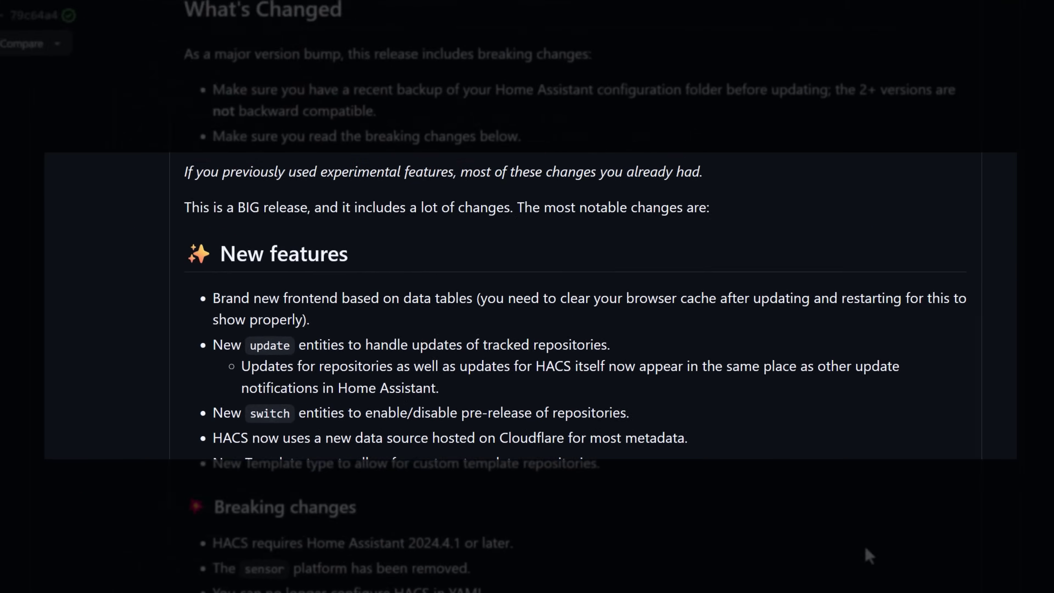
Step: Scroll through the HACS 2.0.0 new features and breaking changes on GitHub
{"action": "scroll", "coordinate": [605, 297], "scroll_direction": "down", "scroll_amount": 8}
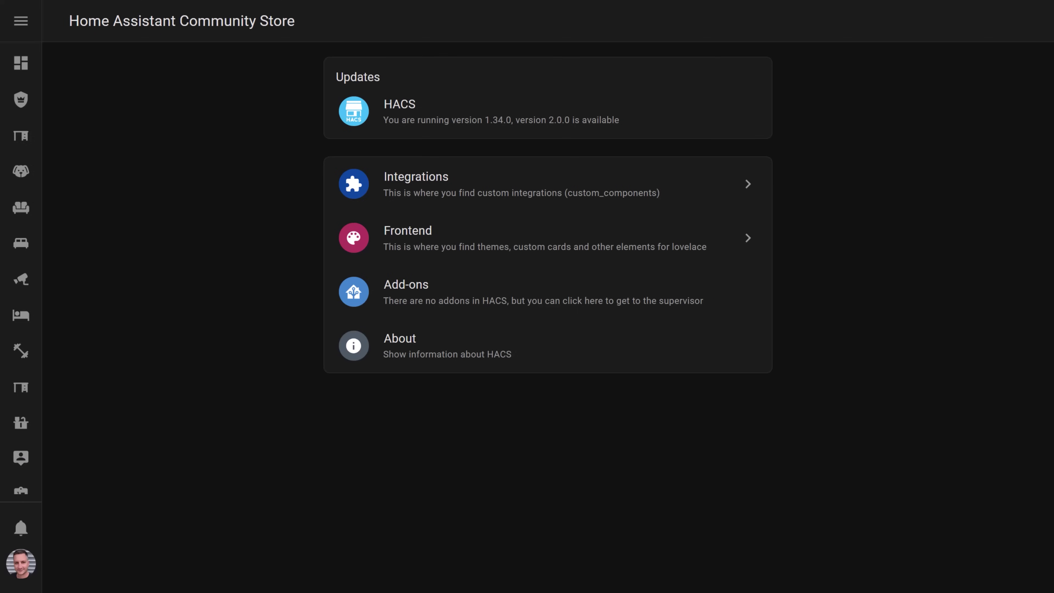
Step: Install the pending HACS 2.0.0 update
{"action": "left_click", "coordinate": [586, 125]}
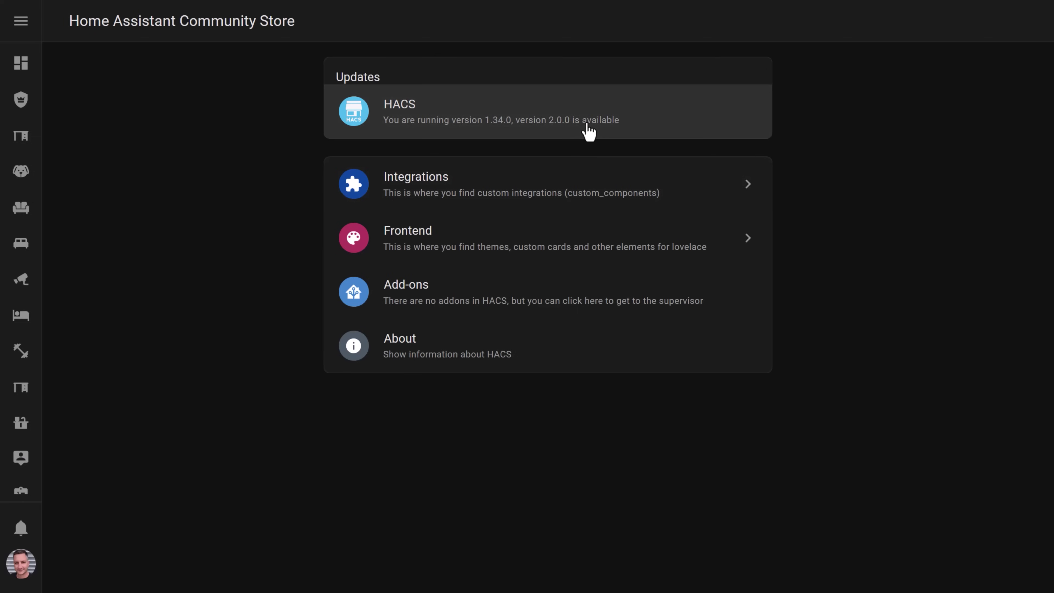
{"action": "left_click_drag", "start_coordinate": [770, 168], "coordinate": [766, 424]}
{"action": "left_click", "coordinate": [729, 554]}
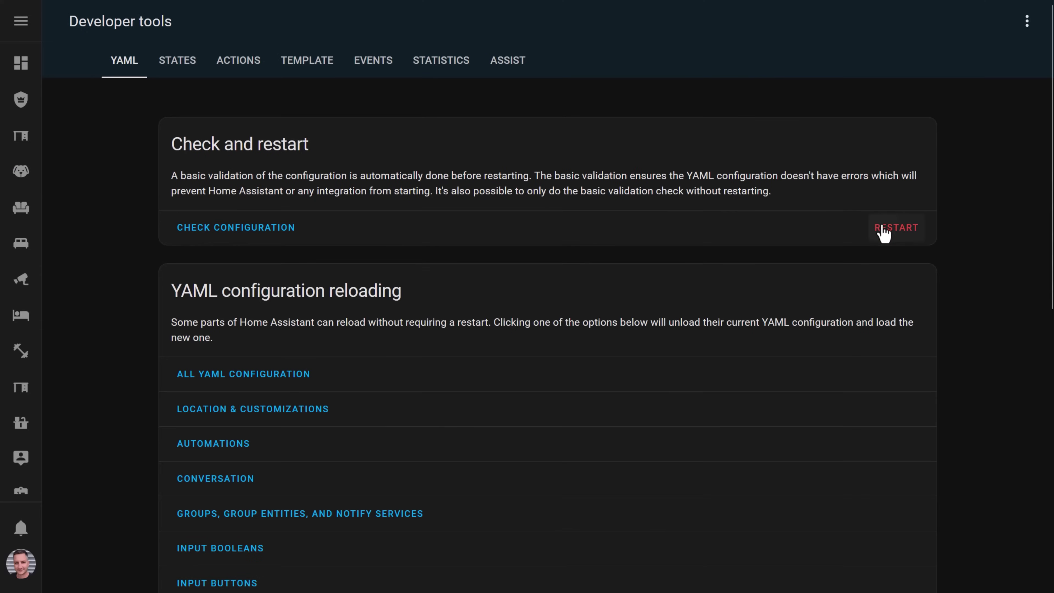
Step: Fully restart Home Assistant from Developer tools and return to the HACS store
{"action": "left_click", "coordinate": [884, 231]}
{"action": "left_click", "coordinate": [477, 326]}
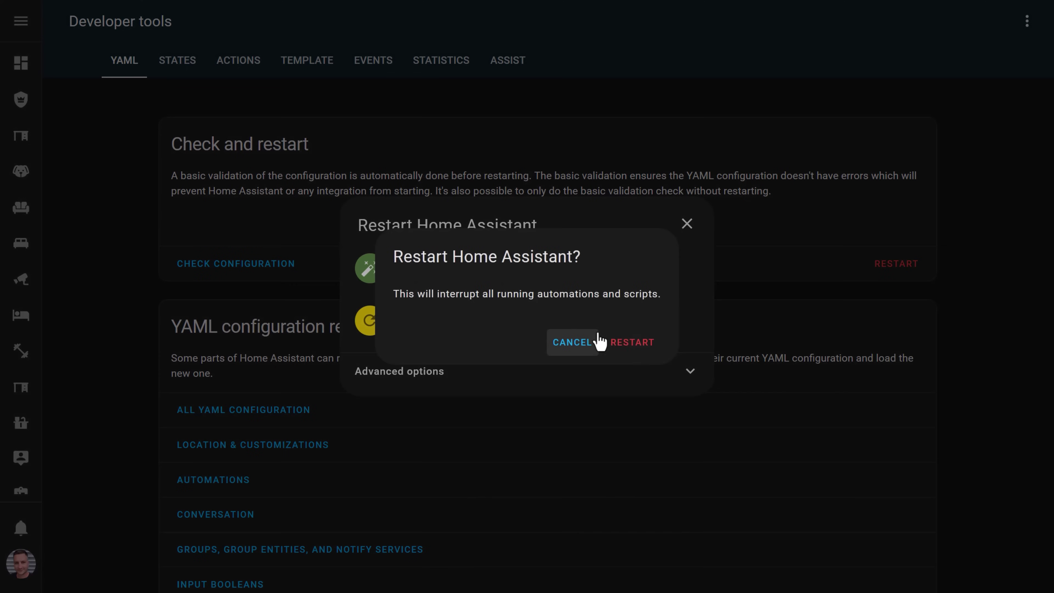
{"action": "left_click", "coordinate": [625, 344]}
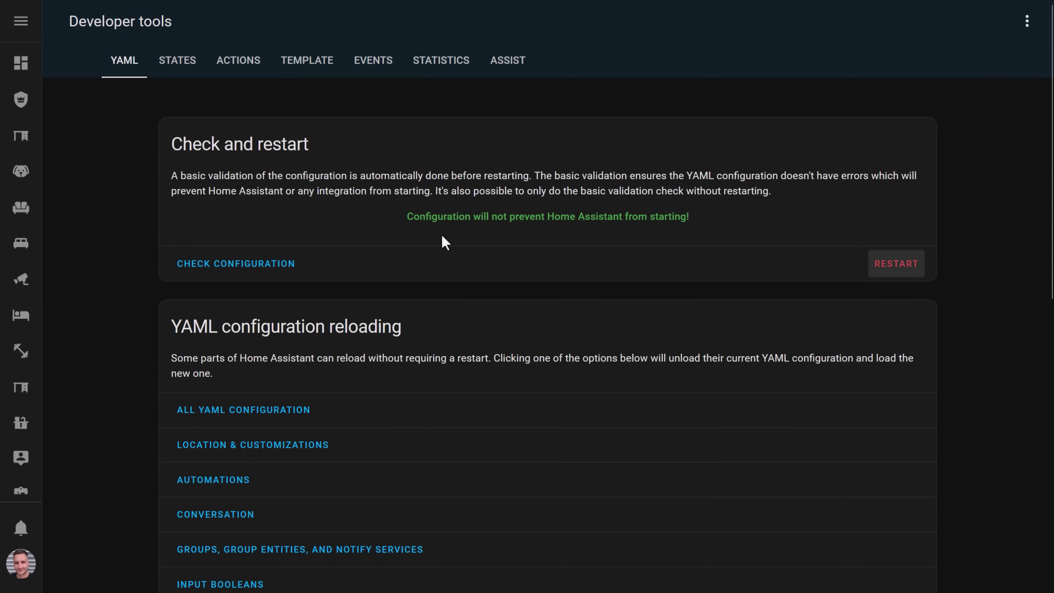
{"action": "scroll", "coordinate": [16, 297], "scroll_direction": "down", "scroll_amount": 5}
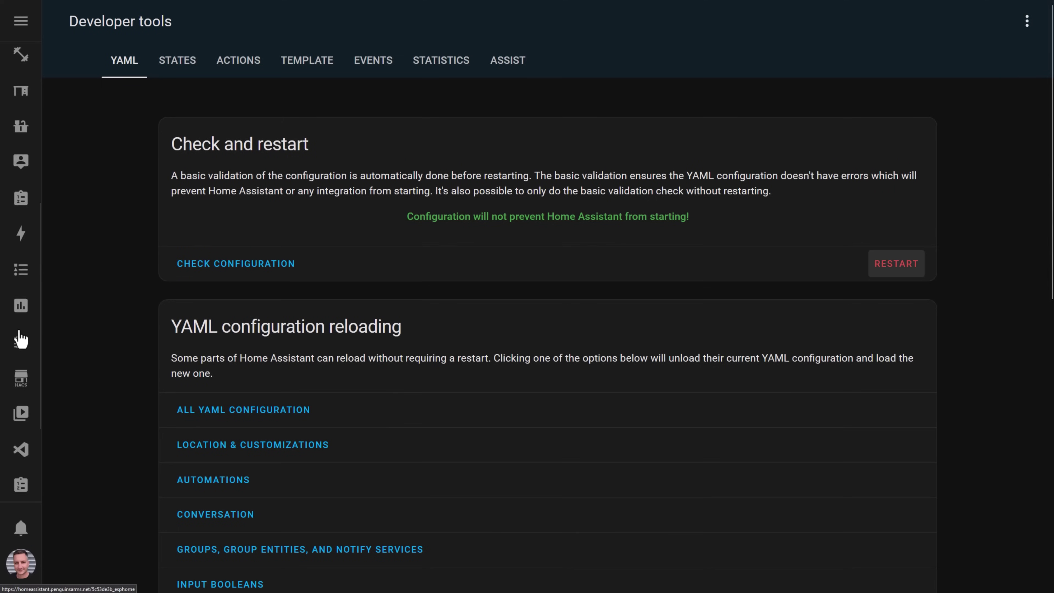
{"action": "left_click", "coordinate": [22, 384]}
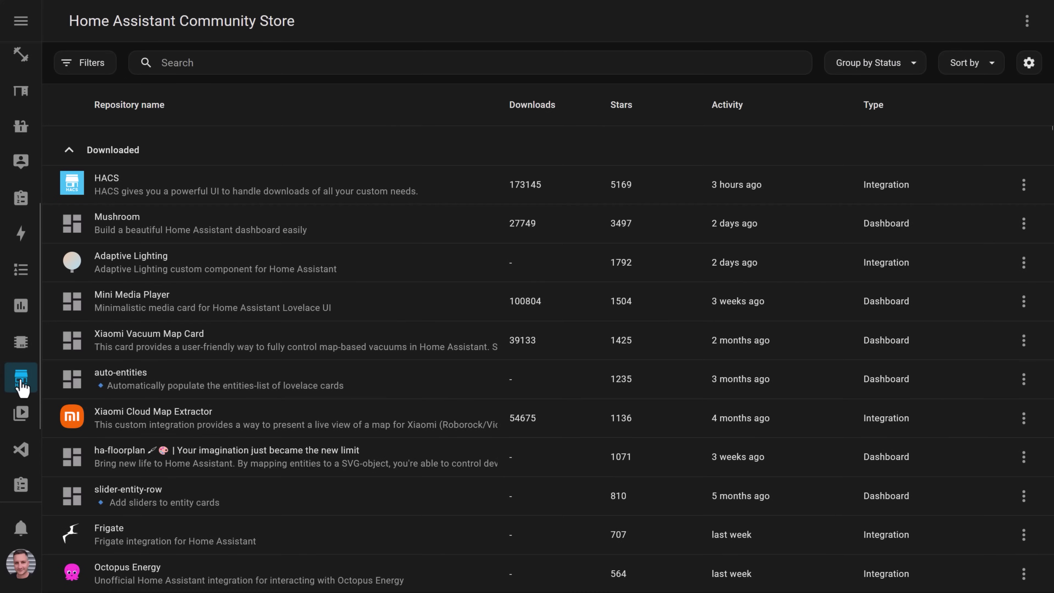